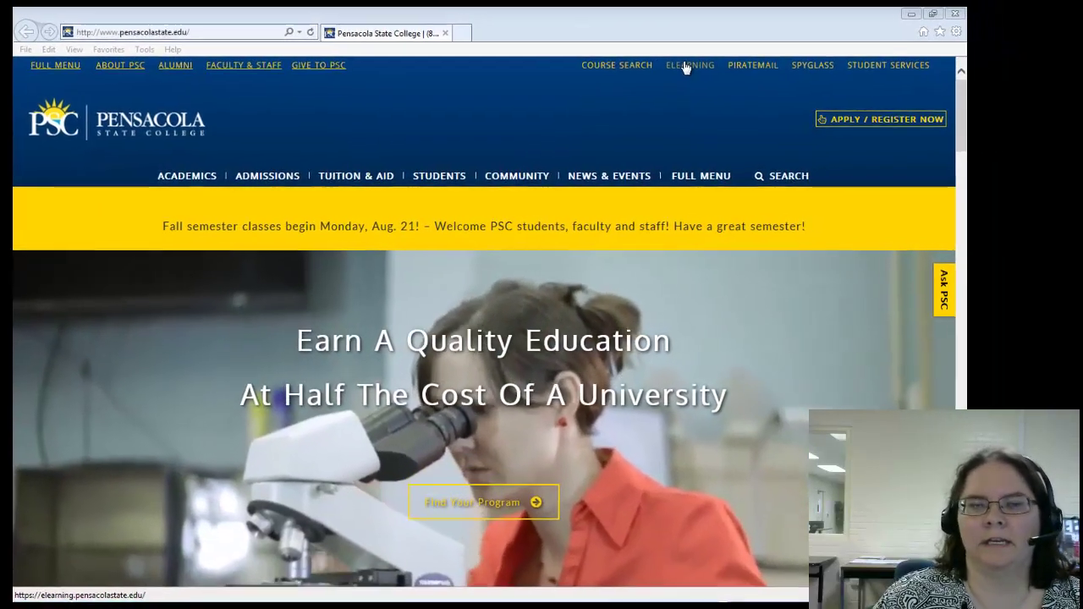
Step: Open the eLearning site from the college home page and log in to Canvas with the saved login and account password
left_click(715, 63)
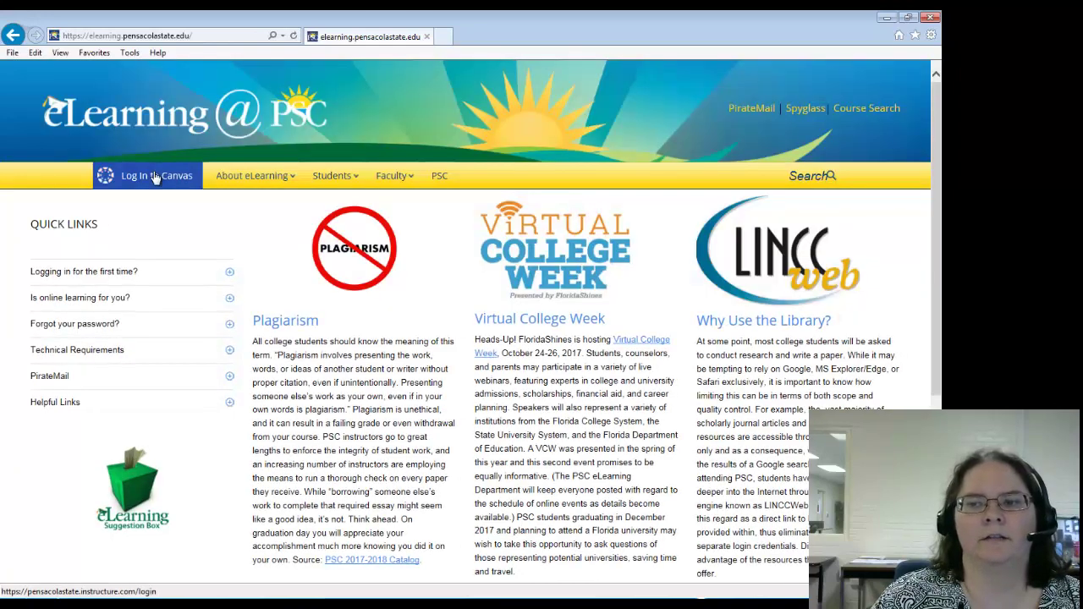
left_click(155, 176)
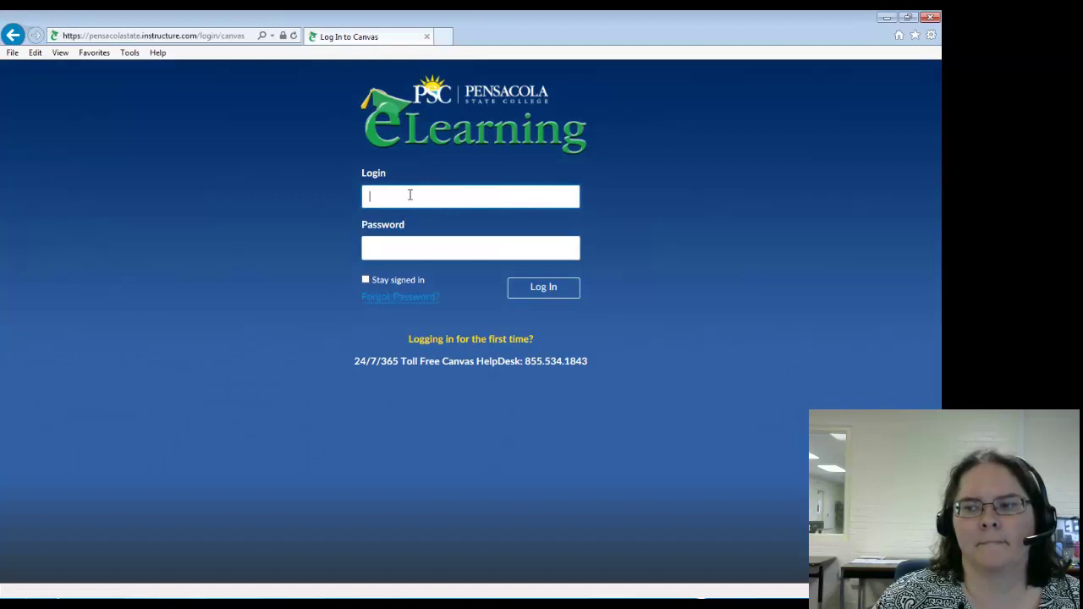
left_click(409, 195)
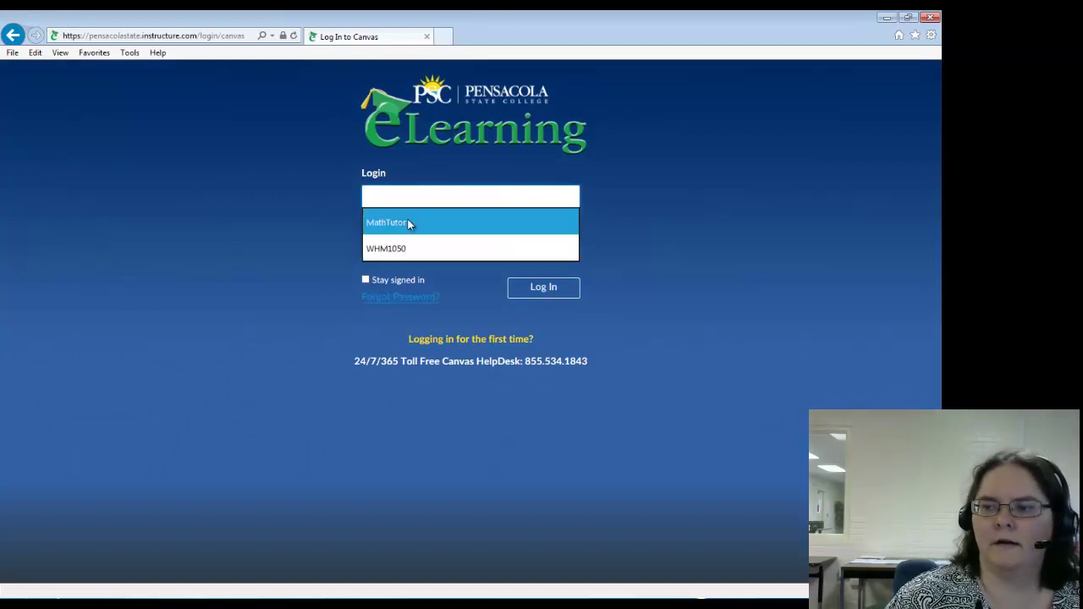
left_click(409, 224)
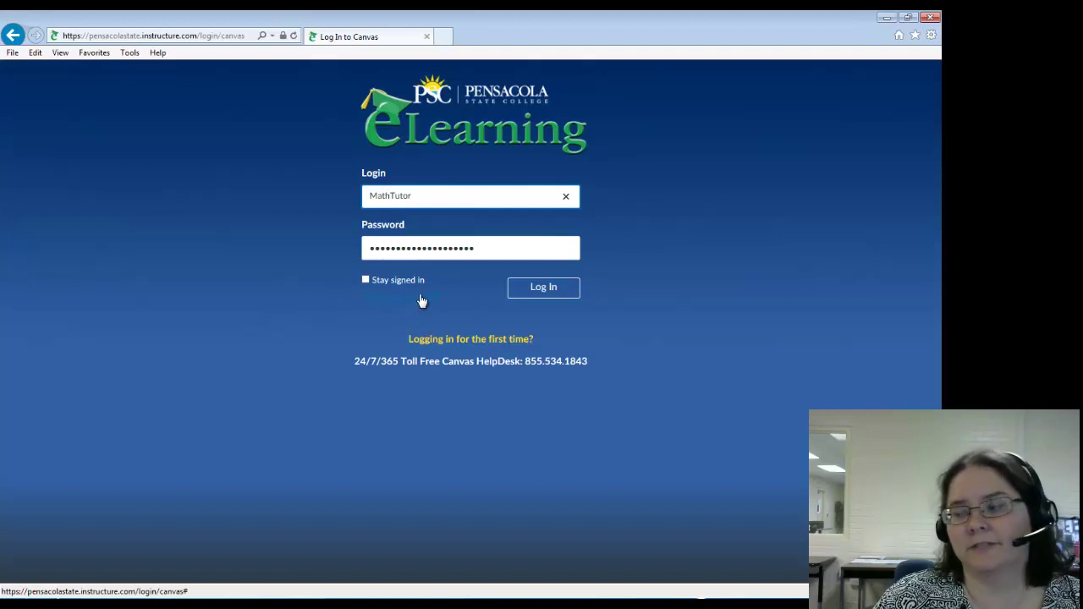
left_click(531, 289)
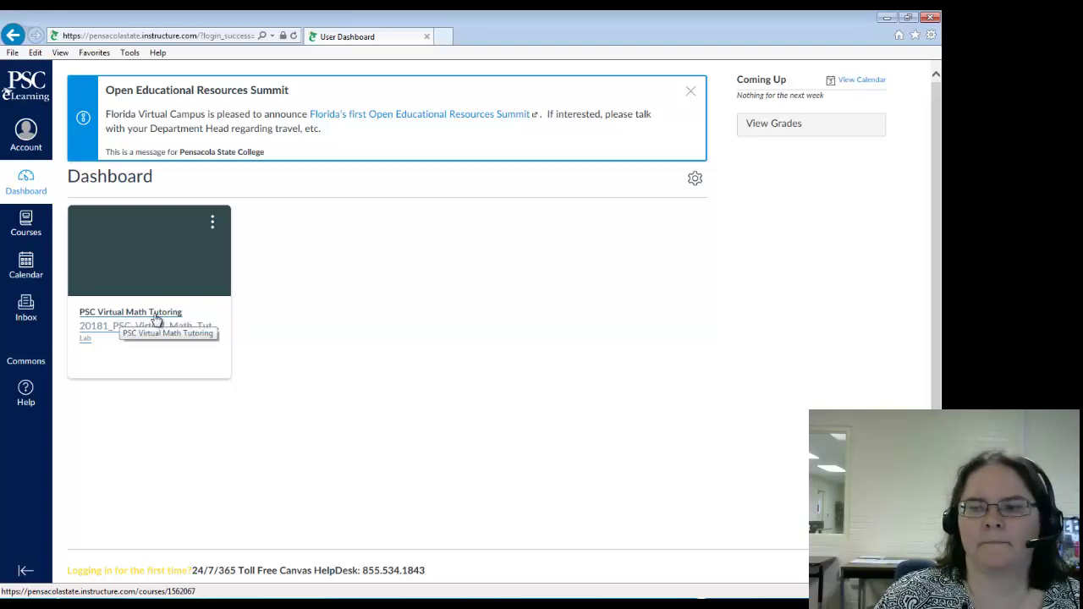
Step: Open the PSC Virtual Math Tutoring course, look over its online schedule, and join the tutoring conference
left_click(157, 315)
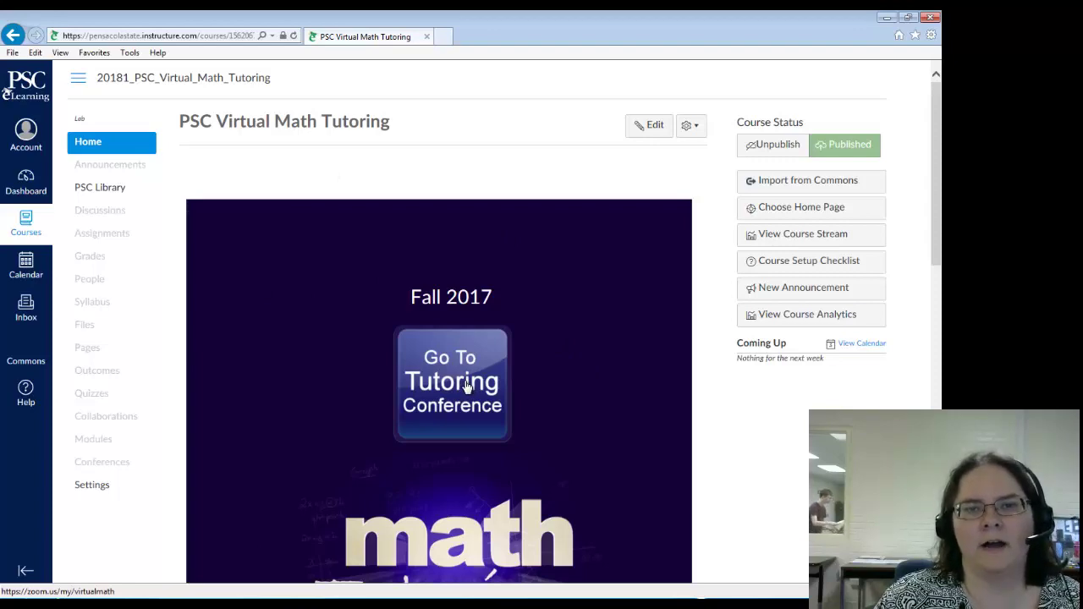
scroll(465, 386, "down", 1)
scroll(465, 387, "down", 7)
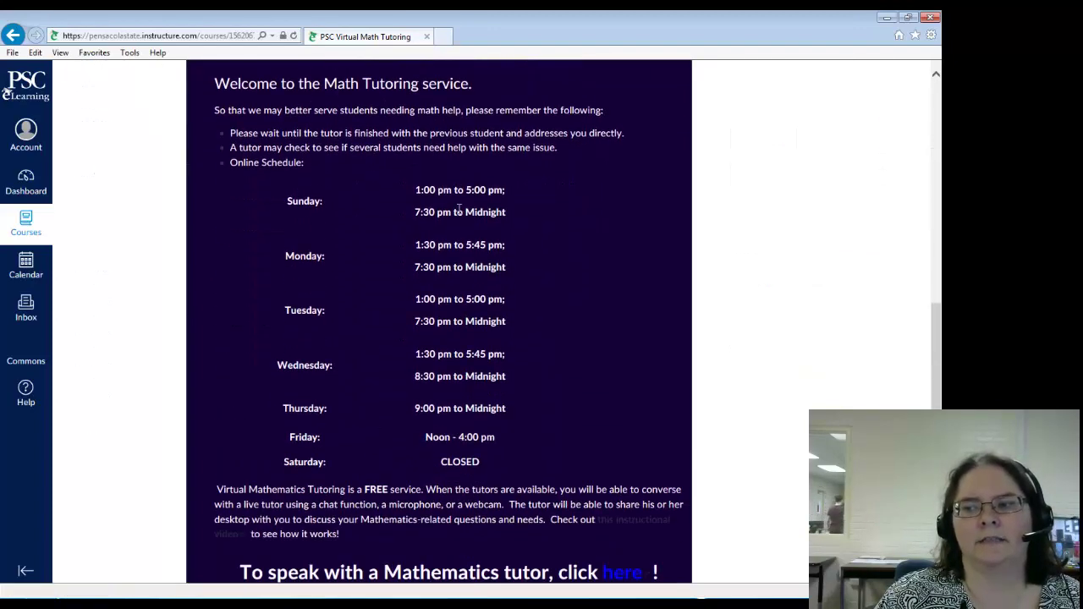
scroll(530, 498, "up", 8)
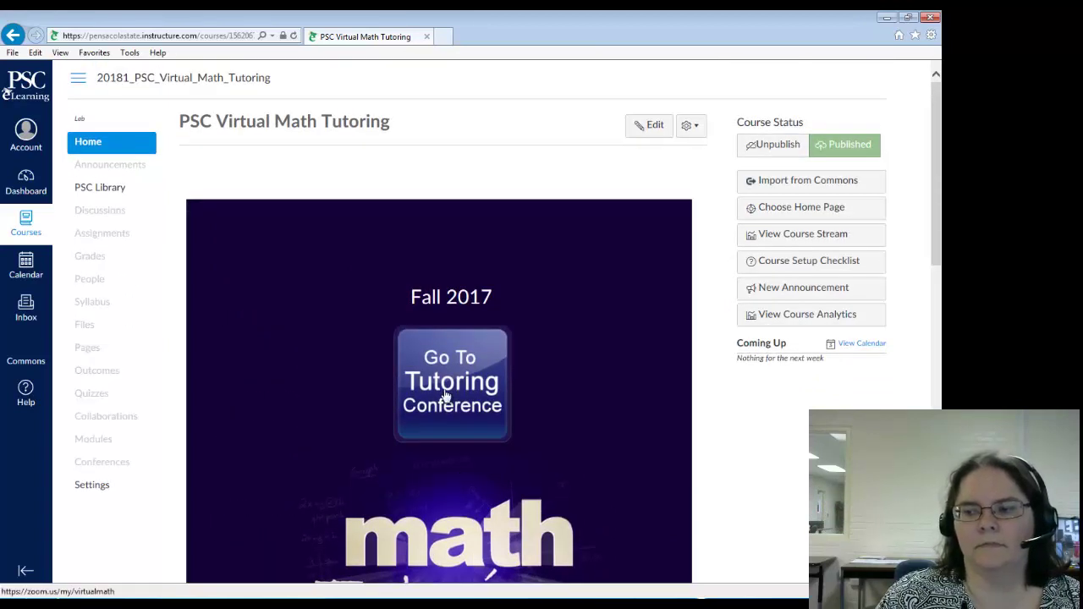
left_click(446, 396)
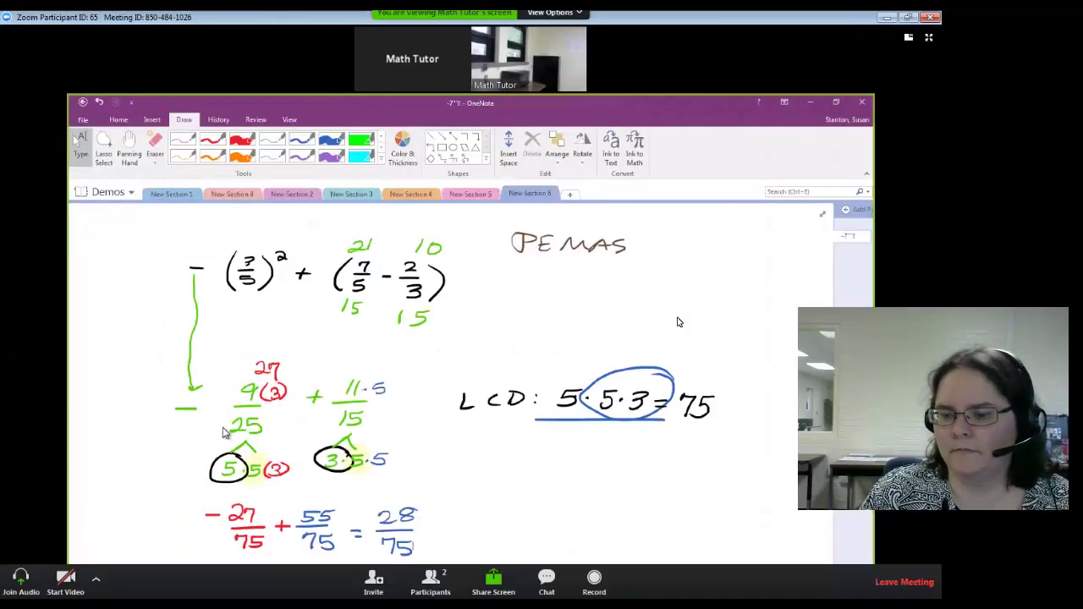
Step: Review the Phone Call and Call Me options for joining the meeting audio, and close the audio options without joining
left_click(18, 592)
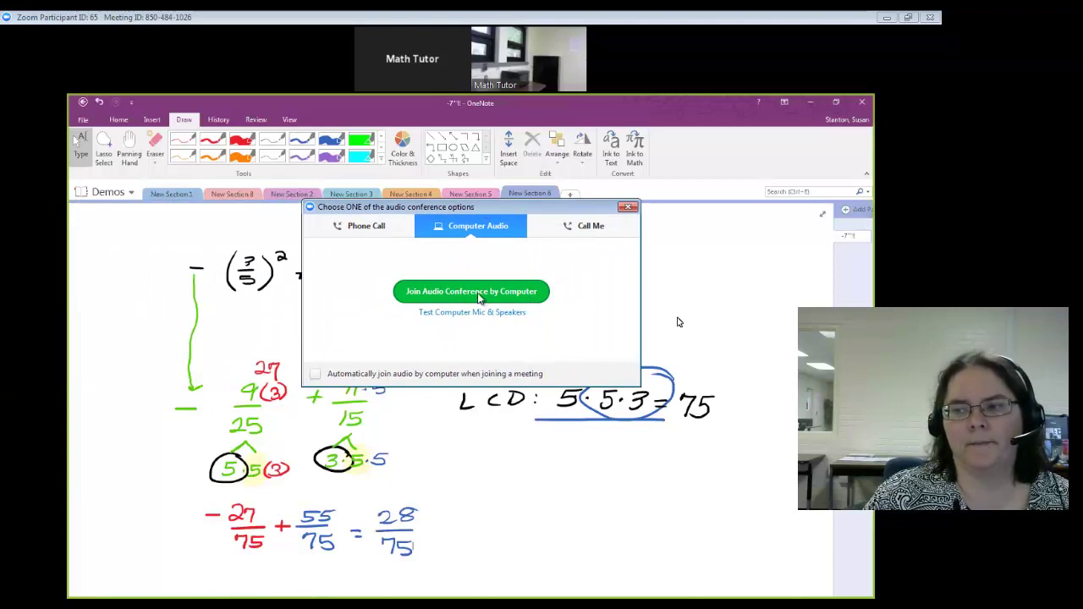
left_click(353, 231)
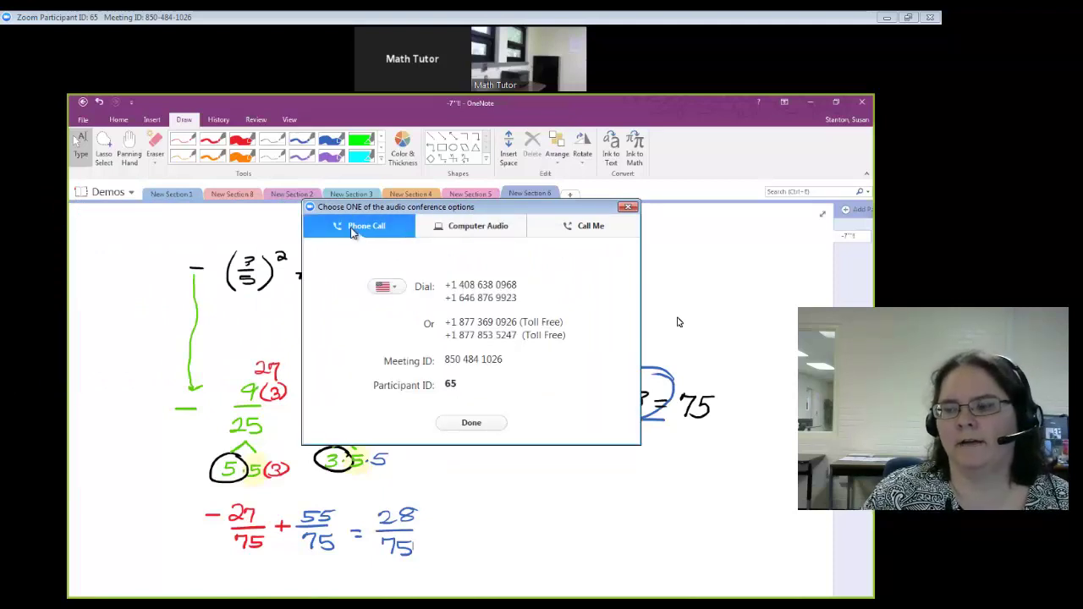
left_click(596, 234)
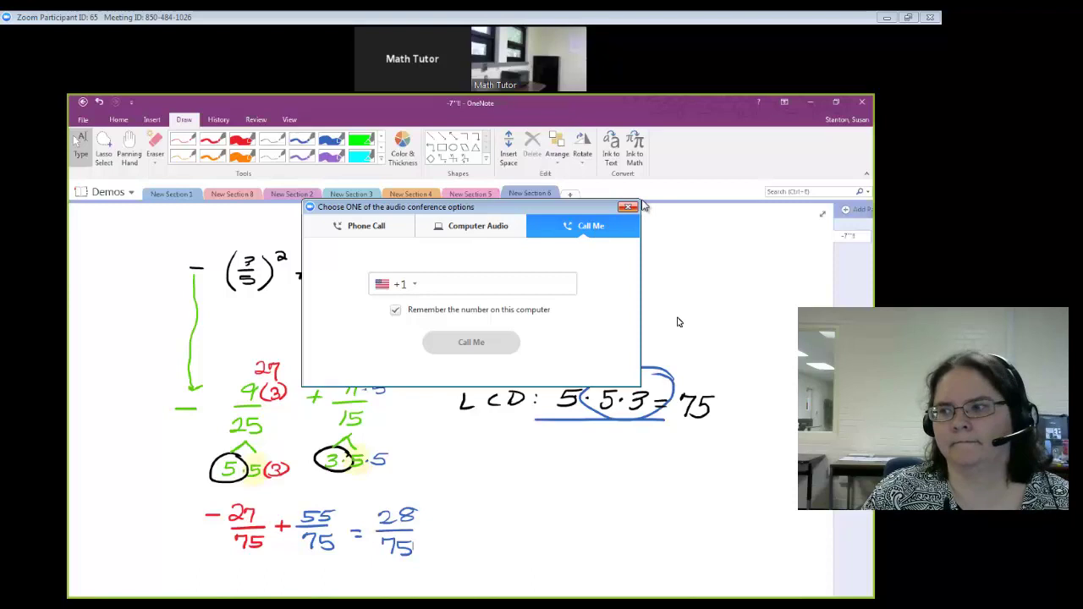
left_click(628, 207)
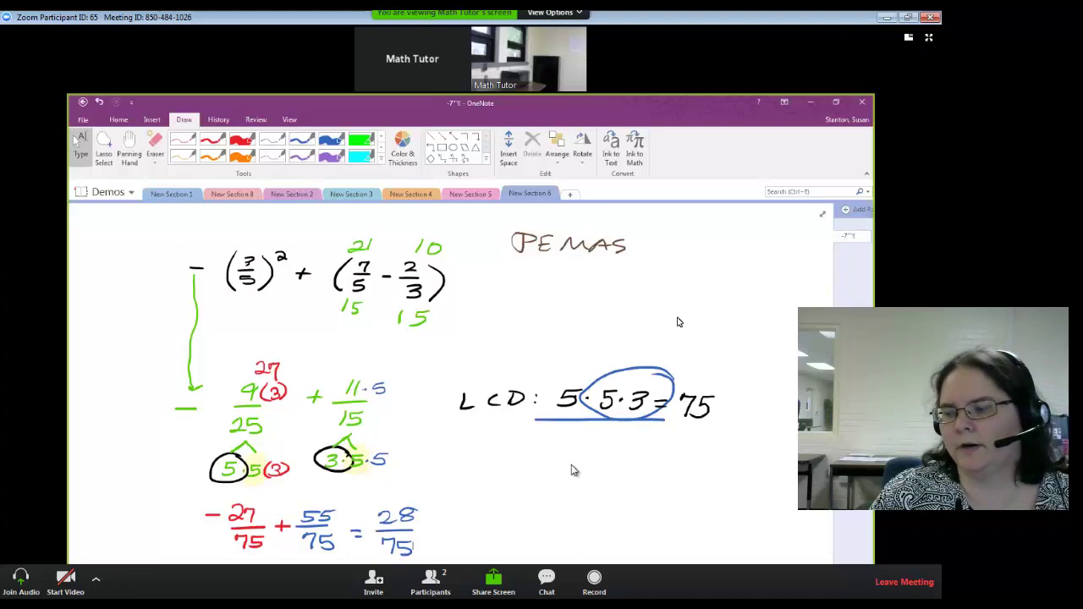
Step: Open the meeting's group chat and send the message "chat this" to everyone
left_click(547, 581)
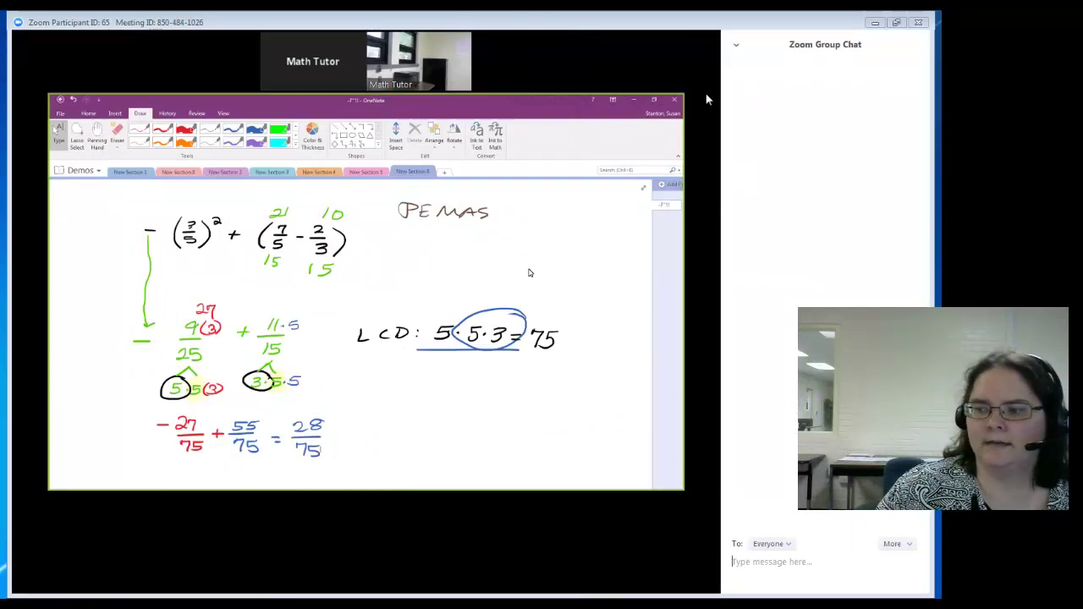
type("ch")
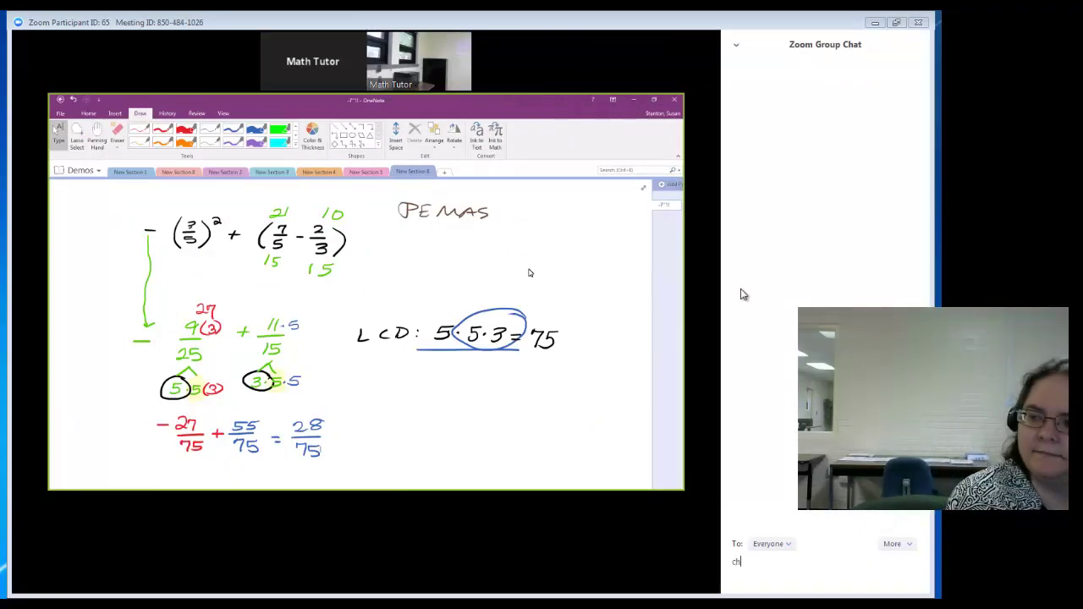
type("at this")
key("Return")
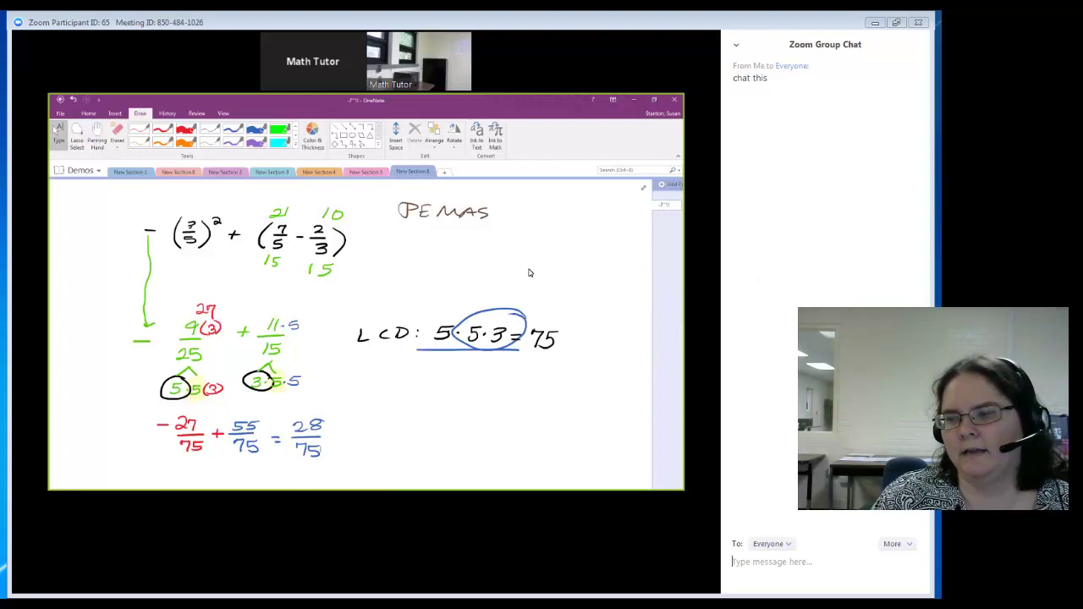
Step: Send the image 20170312_14360related_rates from the Documents library to everyone in the group chat
left_click(895, 544)
left_click(900, 581)
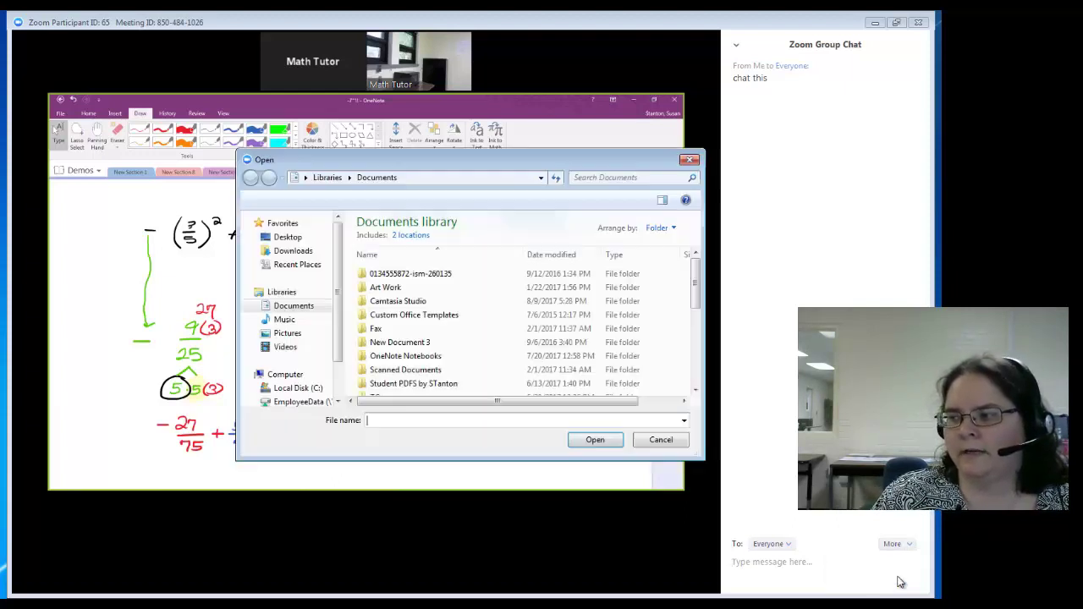
scroll(697, 305, "down", 1)
scroll(697, 305, "down", 2)
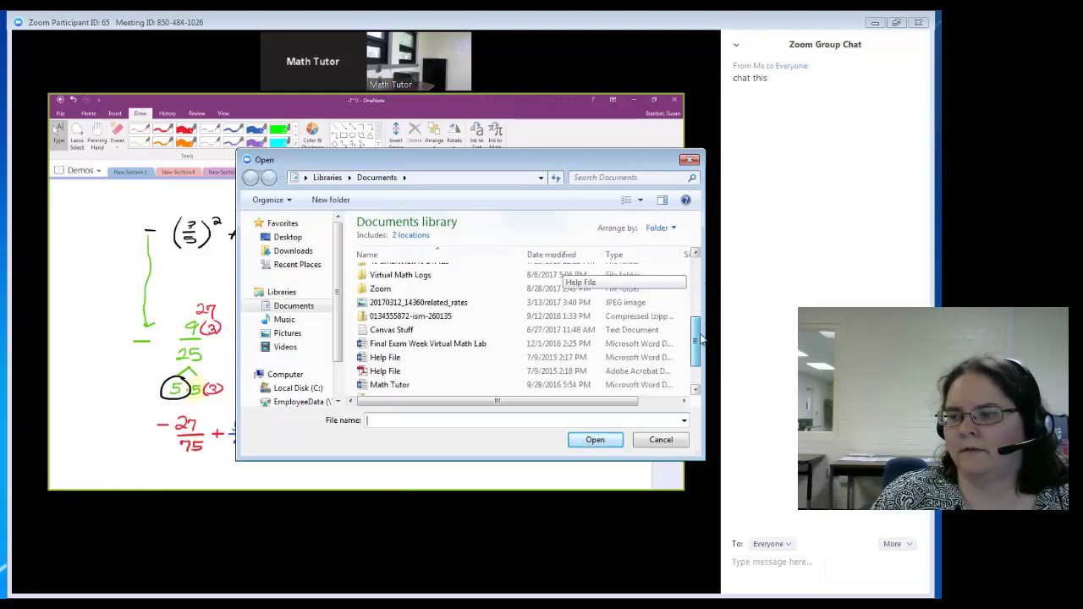
left_click(423, 303)
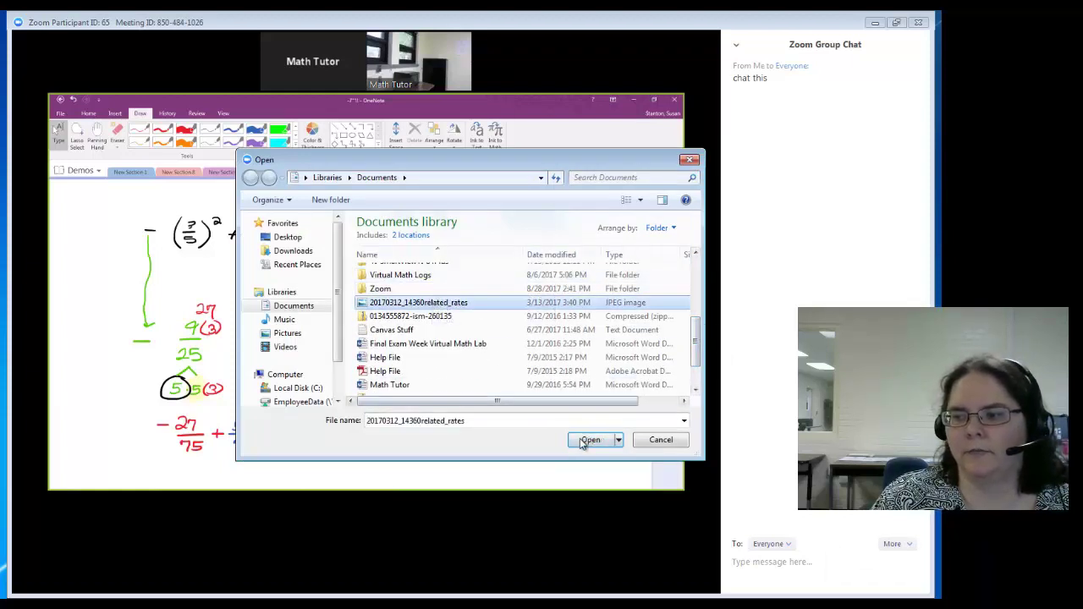
left_click(592, 440)
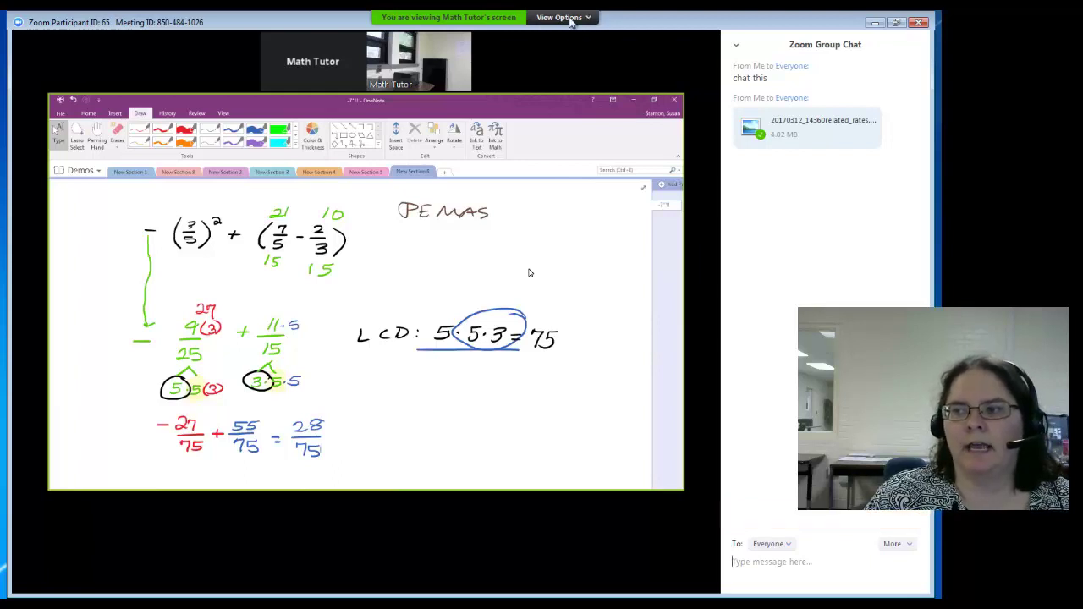
Step: Annotate the shared screen with the thick freehand pen, writing "This is" below PEMAS and circling the 11/15 fraction
left_click(588, 20)
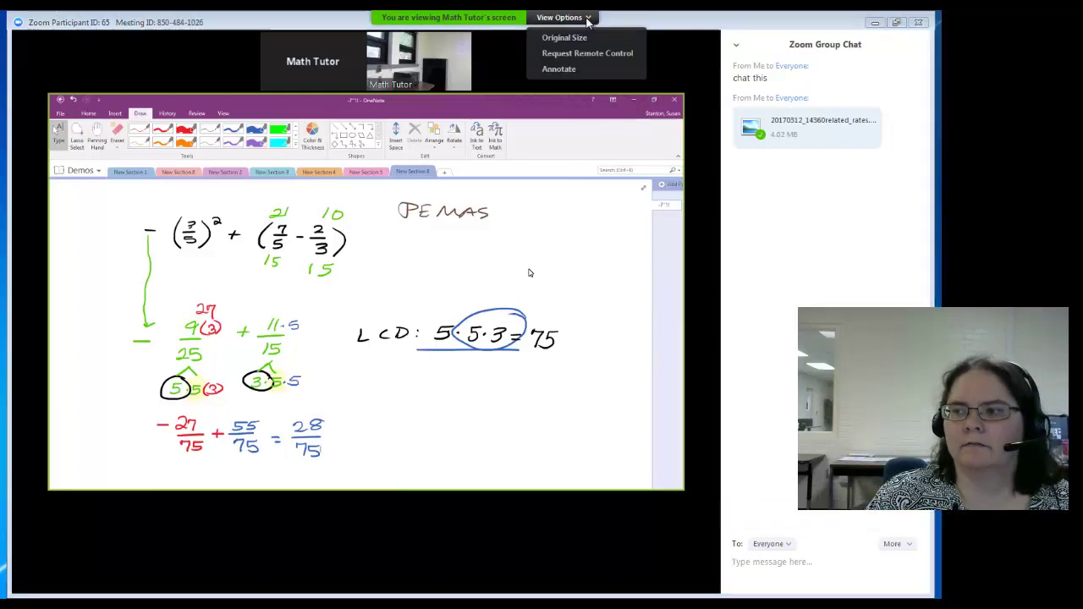
left_click(564, 70)
left_click(390, 95)
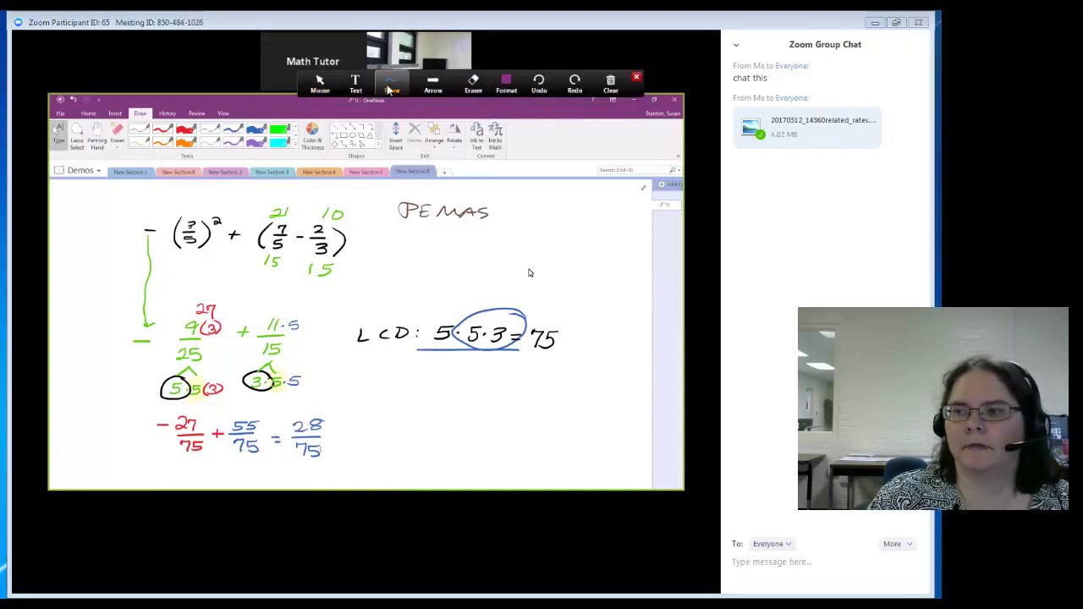
left_click(388, 135)
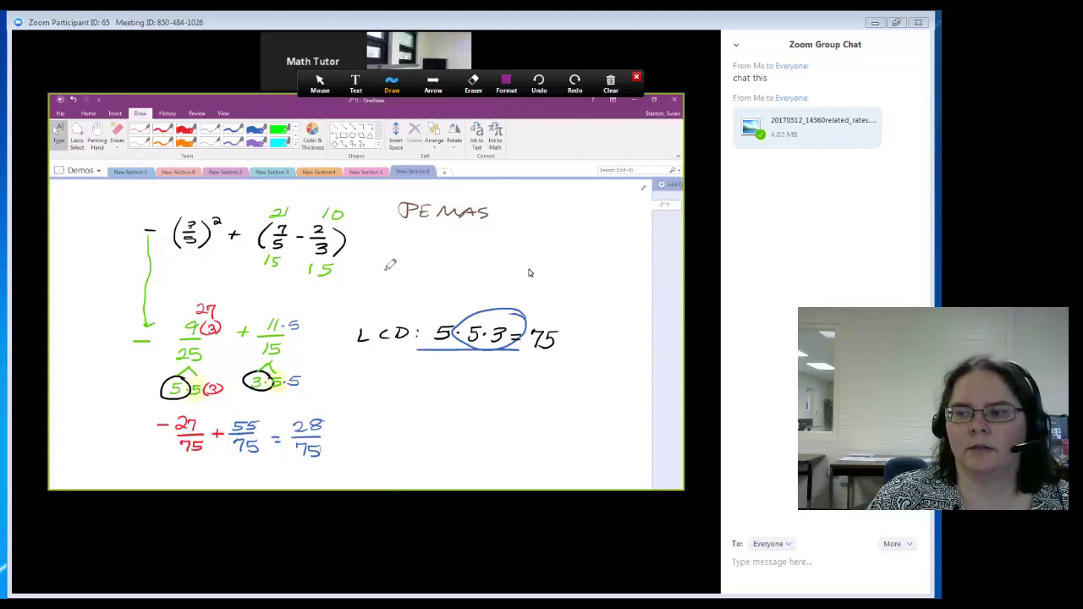
mouse_move(366, 269)
left_mouse_down()
mouse_move(398, 253)
mouse_move(387, 298)
left_mouse_up()
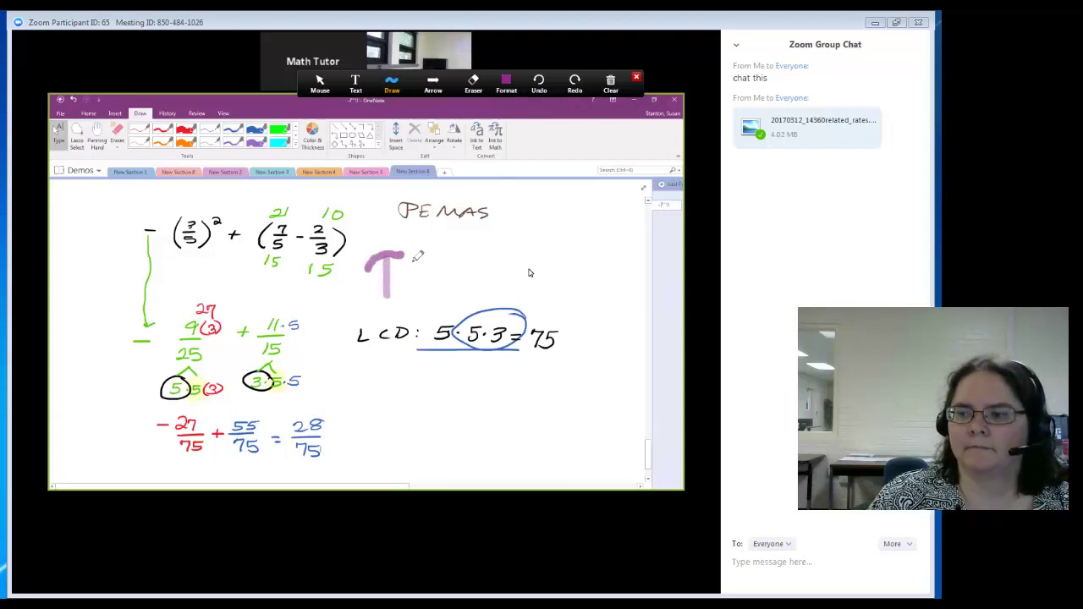
mouse_move(414, 252)
left_mouse_down()
mouse_move(413, 296)
mouse_move(442, 295)
mouse_move(455, 279)
mouse_move(456, 293)
left_mouse_up()
left_click(435, 235)
left_click_drag(475, 254, 462, 301)
left_click_drag(507, 271, 510, 296)
left_click(506, 250)
left_click_drag(540, 265, 528, 303)
mouse_move(316, 296)
left_mouse_down()
mouse_move(262, 297)
mouse_move(336, 326)
mouse_move(303, 264)
left_mouse_up()
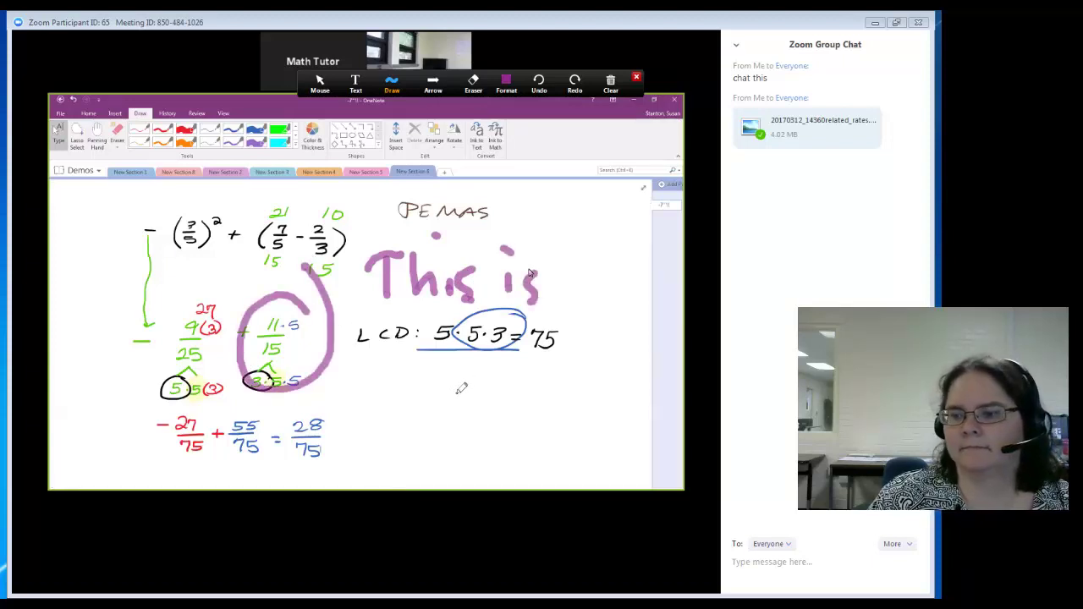
Step: Stamp a small arrow before the first expression line and place a name-labelled arrow pointing at the 9/25 line
left_click(396, 88)
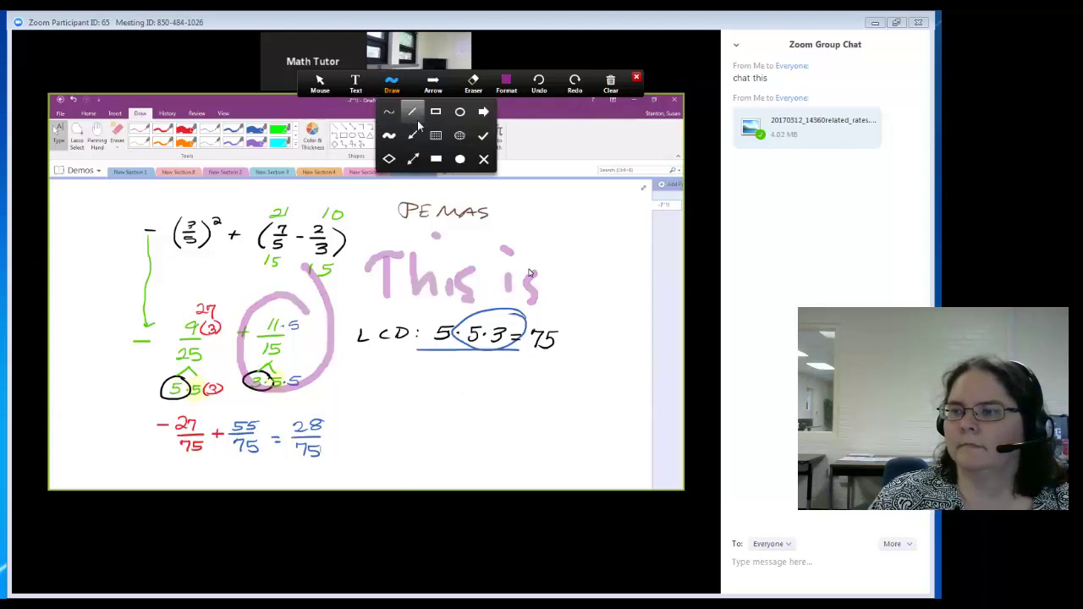
left_click(484, 135)
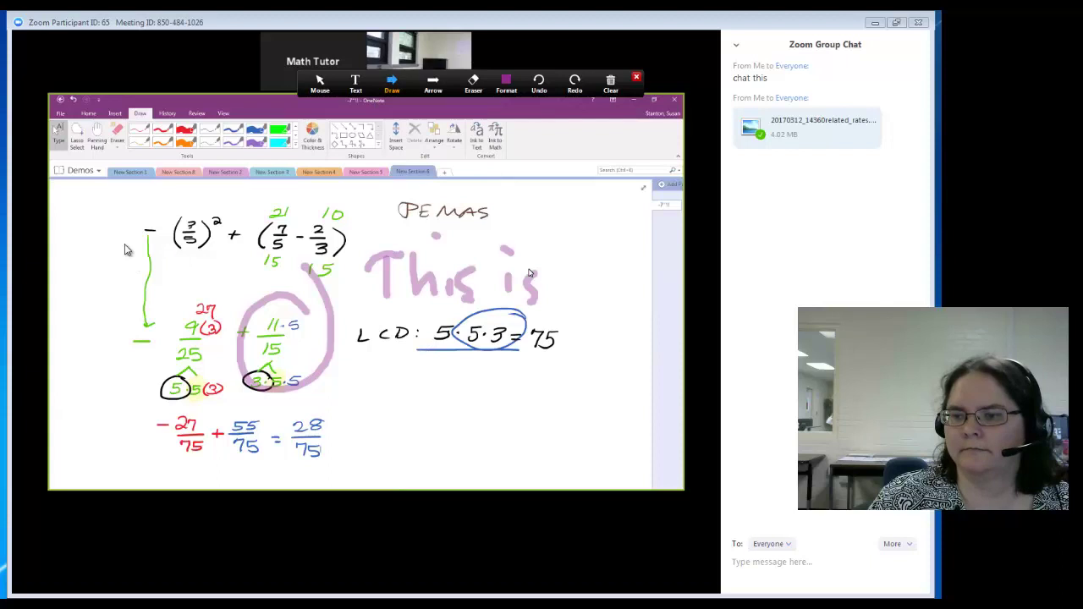
left_click(398, 88)
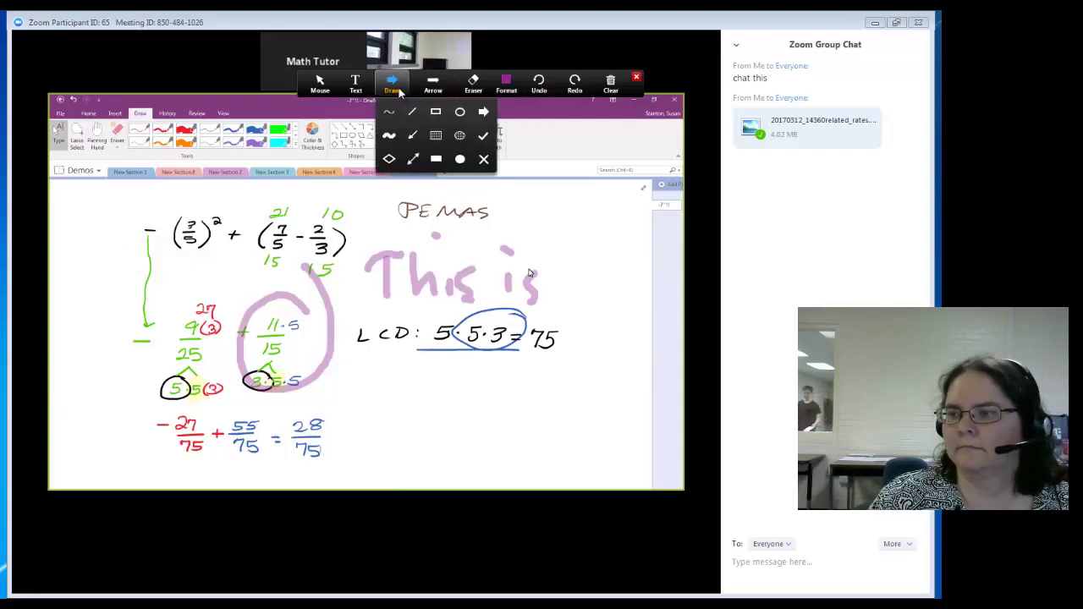
left_click(483, 111)
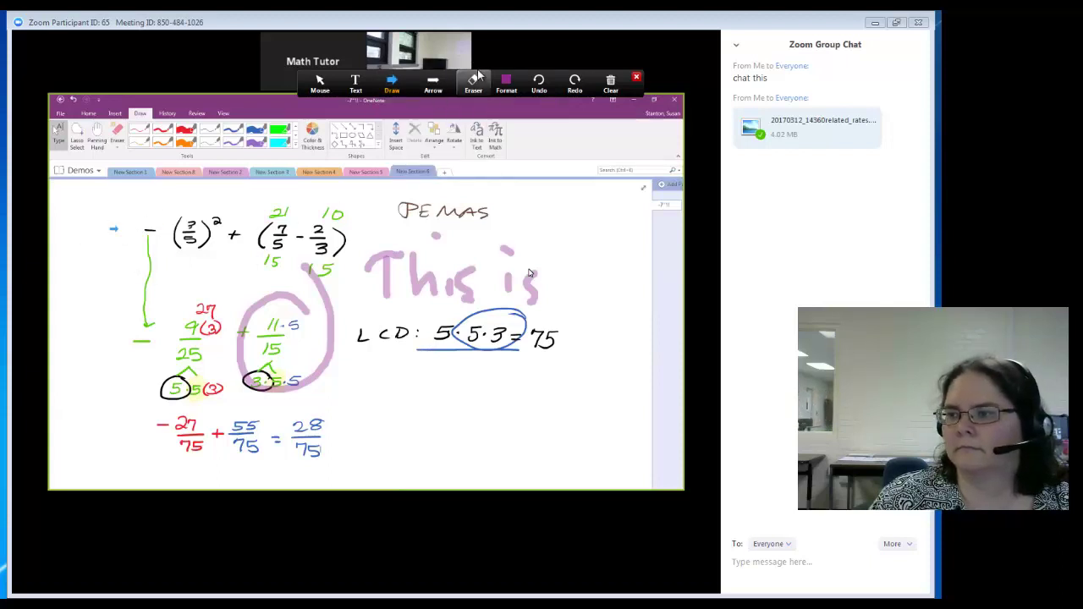
left_click(433, 85)
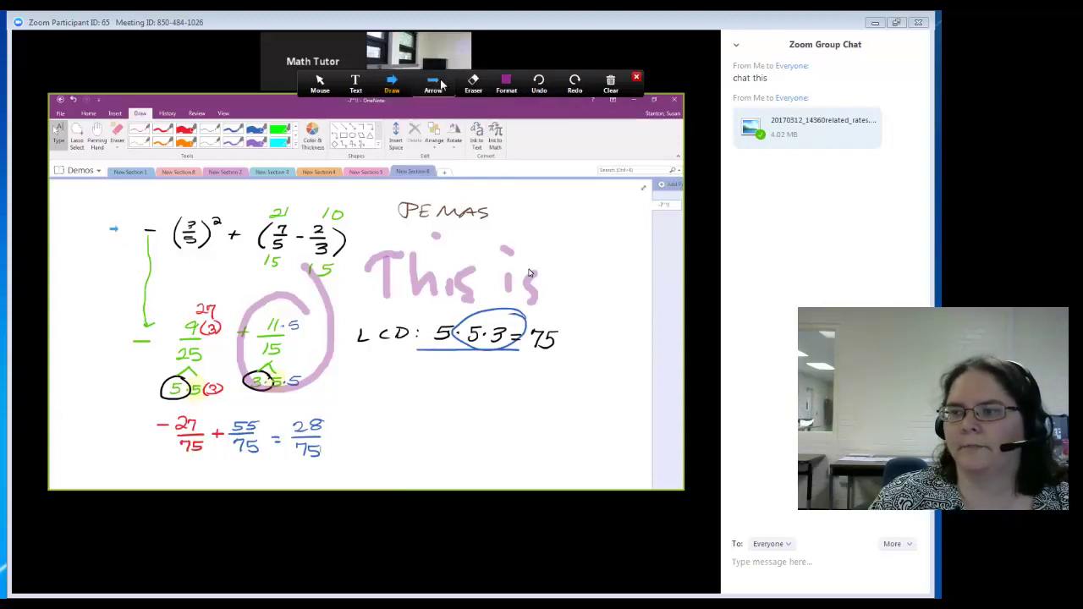
left_click(108, 343)
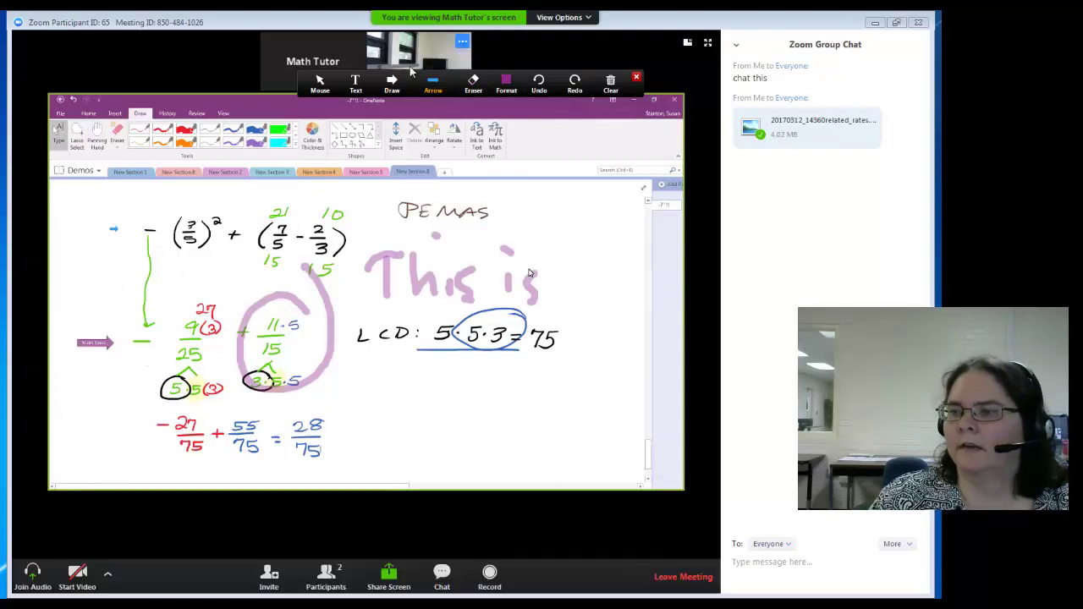
Step: Stamp another small arrow beside the green 21 above the 7/5 fraction
left_click(396, 88)
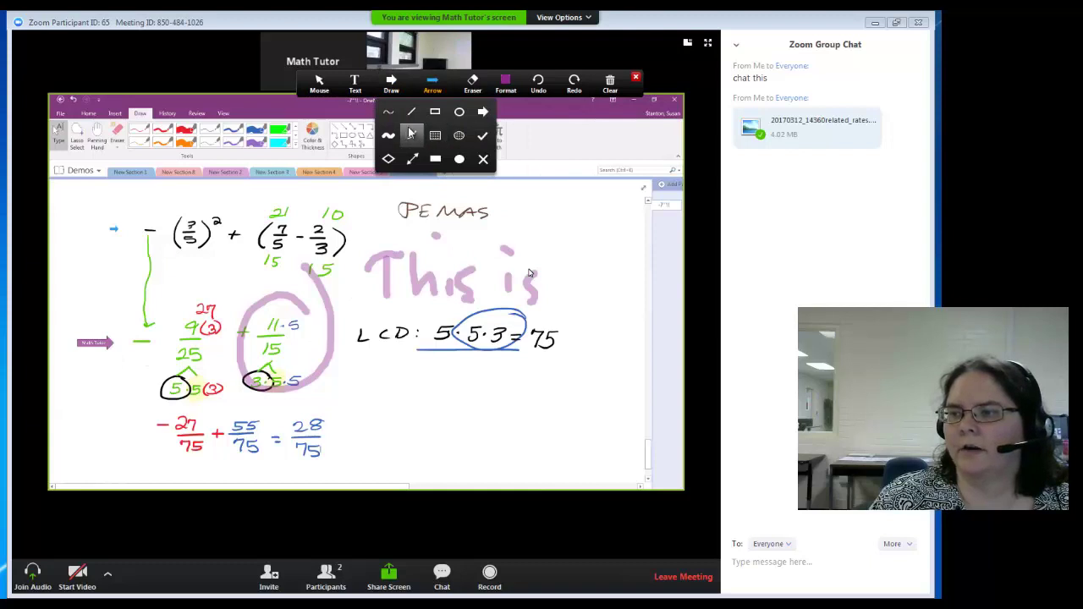
left_click(483, 111)
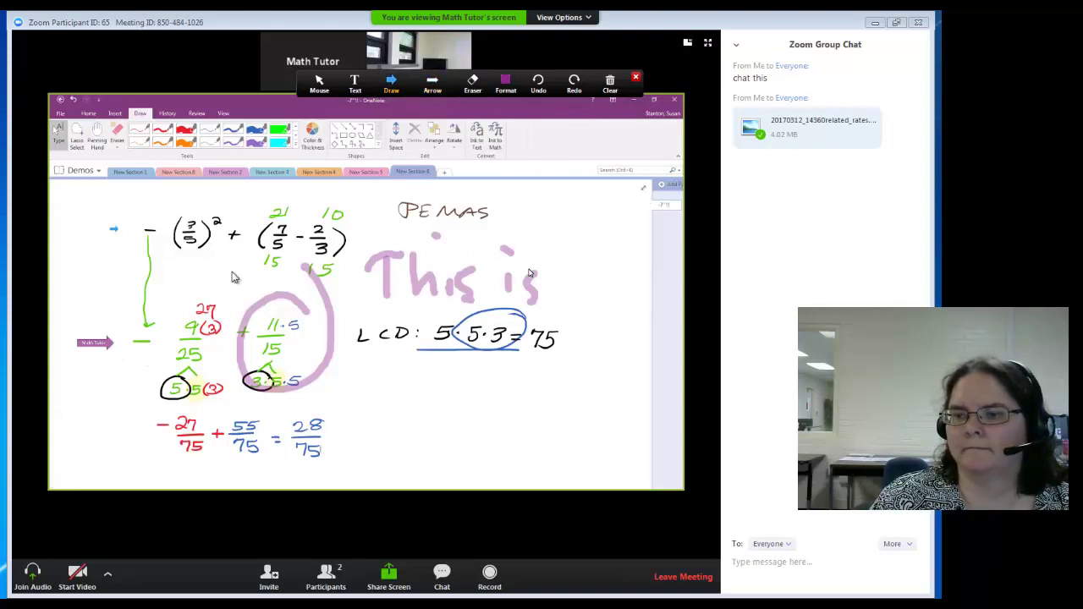
left_click(259, 215)
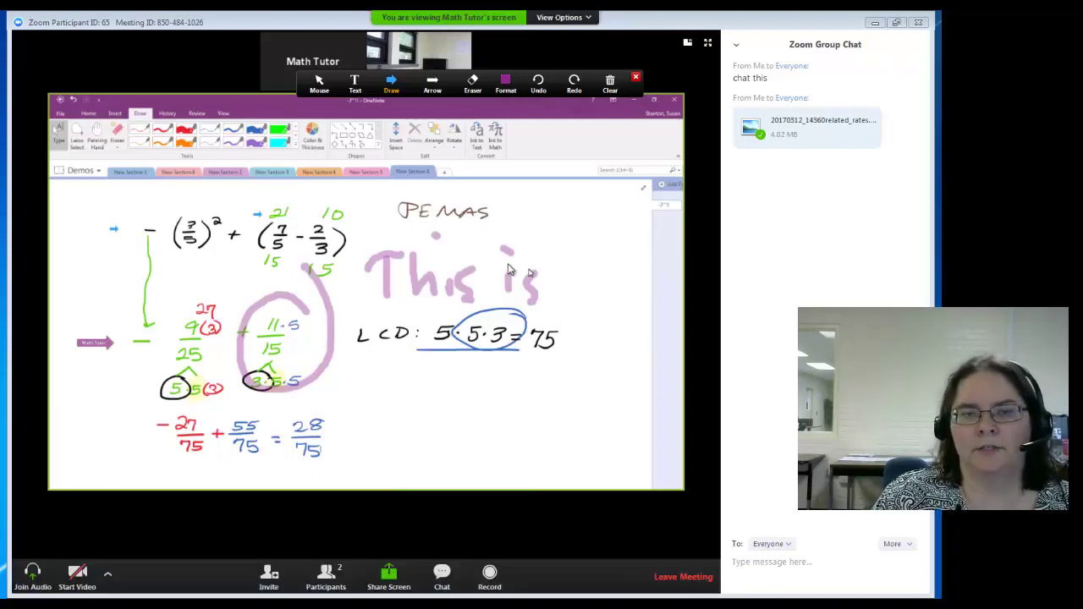
Step: Try to start recording the tutoring meeting
left_click(489, 576)
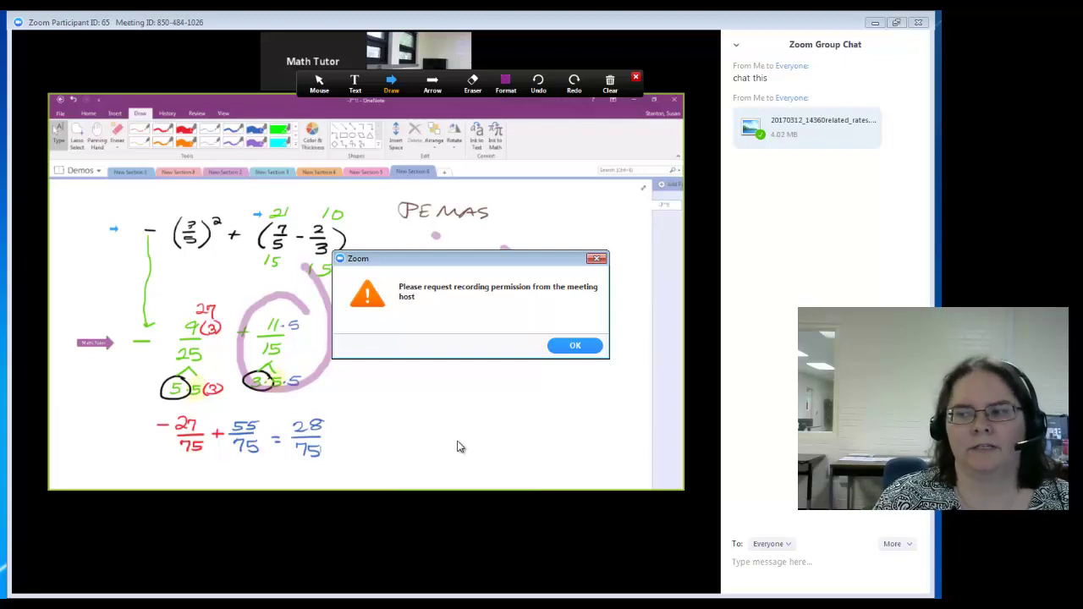
left_click(599, 258)
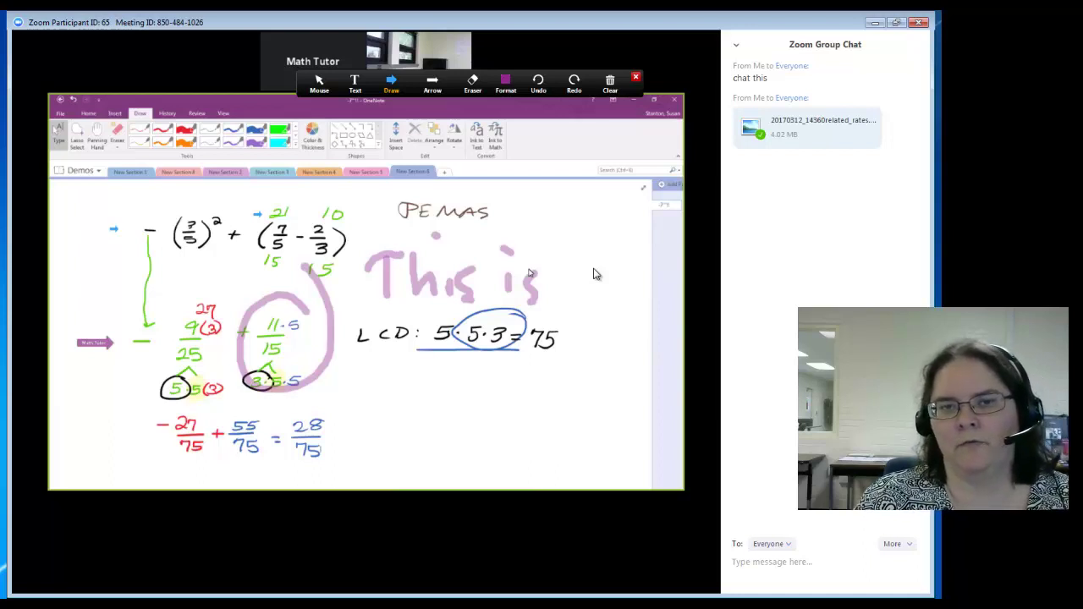
Step: Clear all annotations from the tutor's shared screen and close the annotation tools
left_click(606, 83)
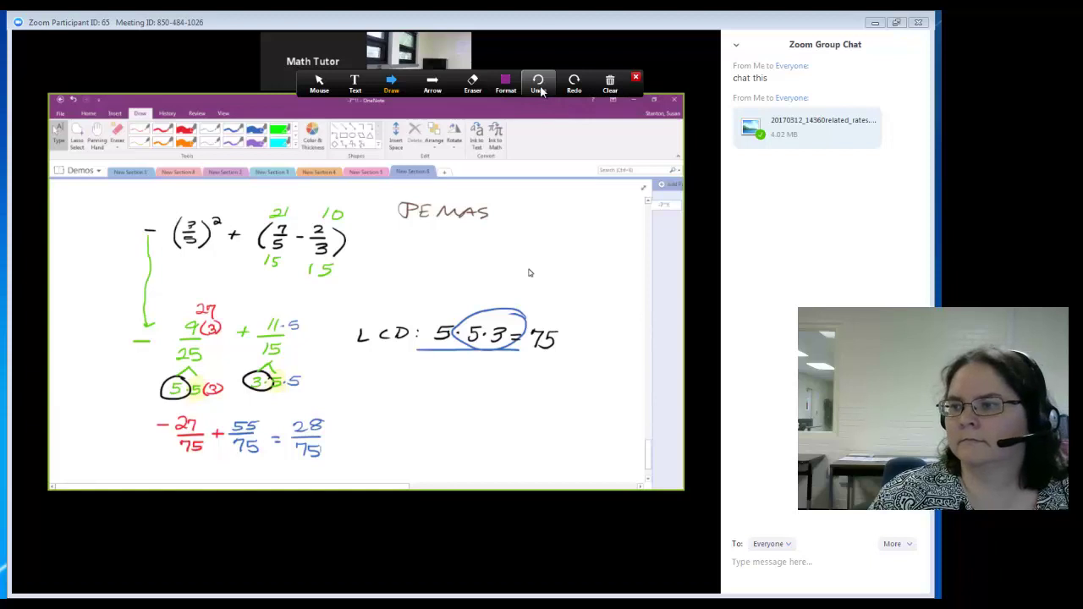
left_click(606, 85)
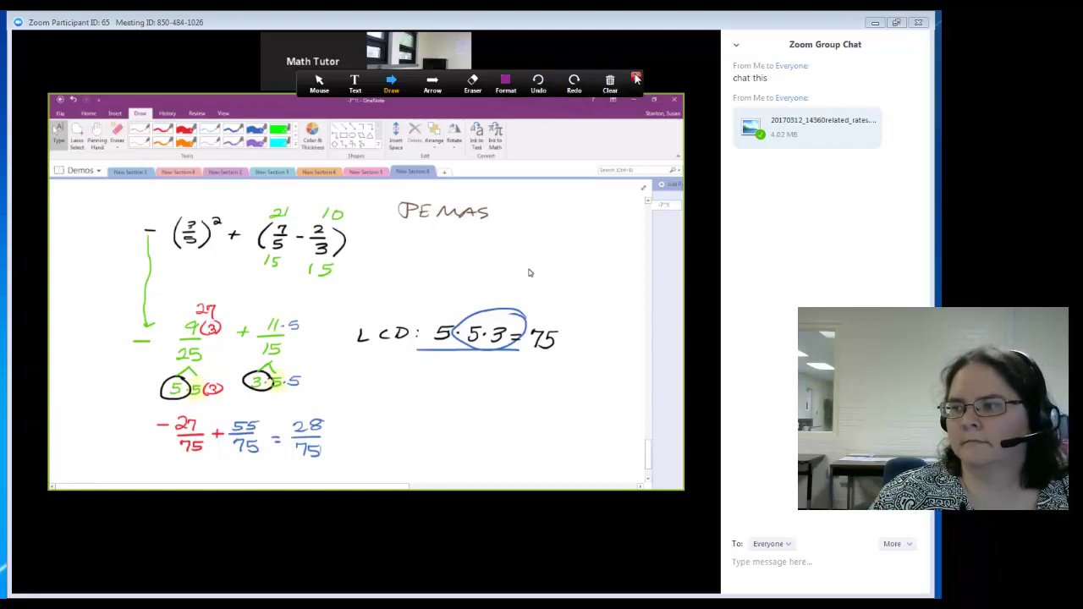
left_click(635, 77)
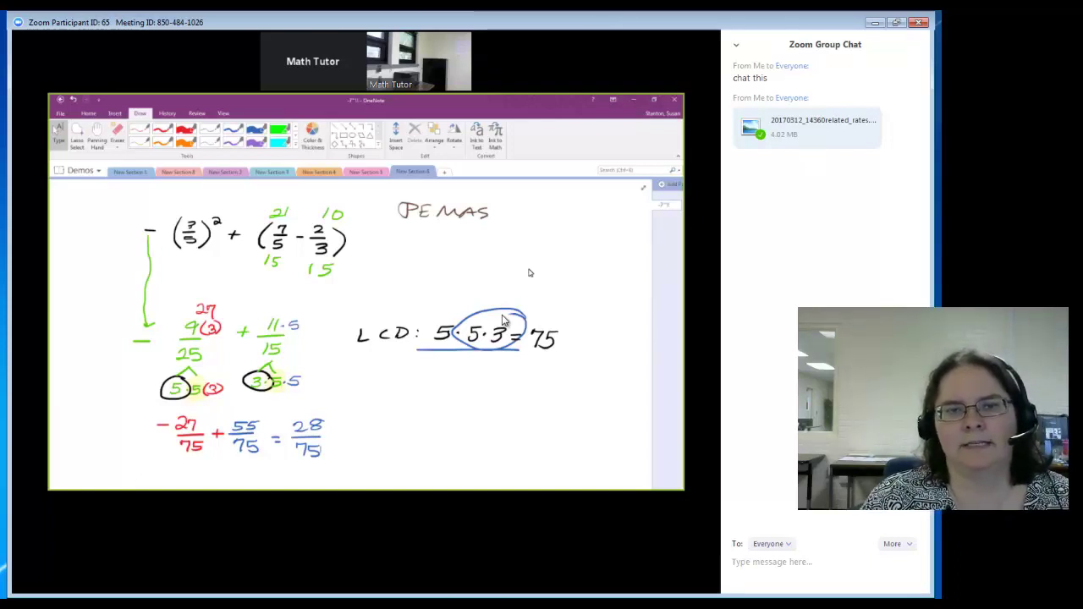
Step: Leave the tutoring meeting without giving feedback to Zoom
mouse_move(649, 512)
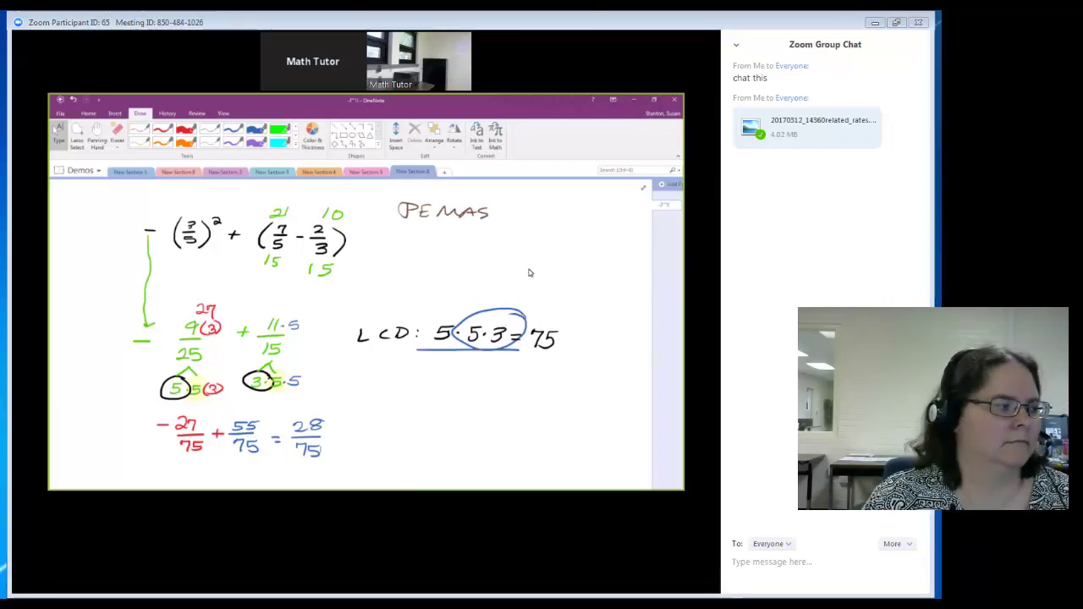
key("alt+q")
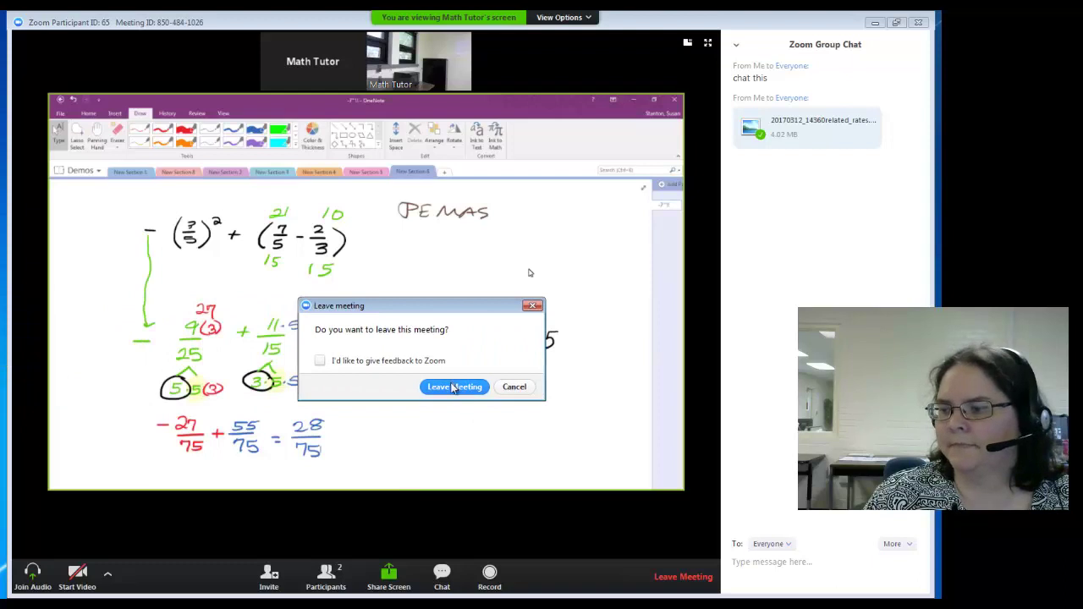
left_click(453, 387)
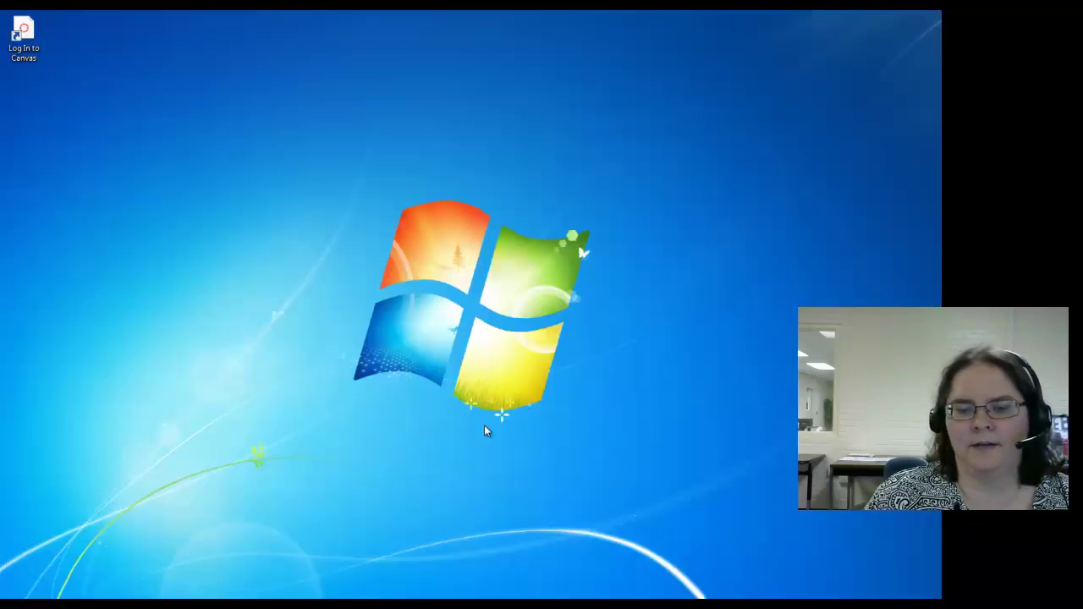